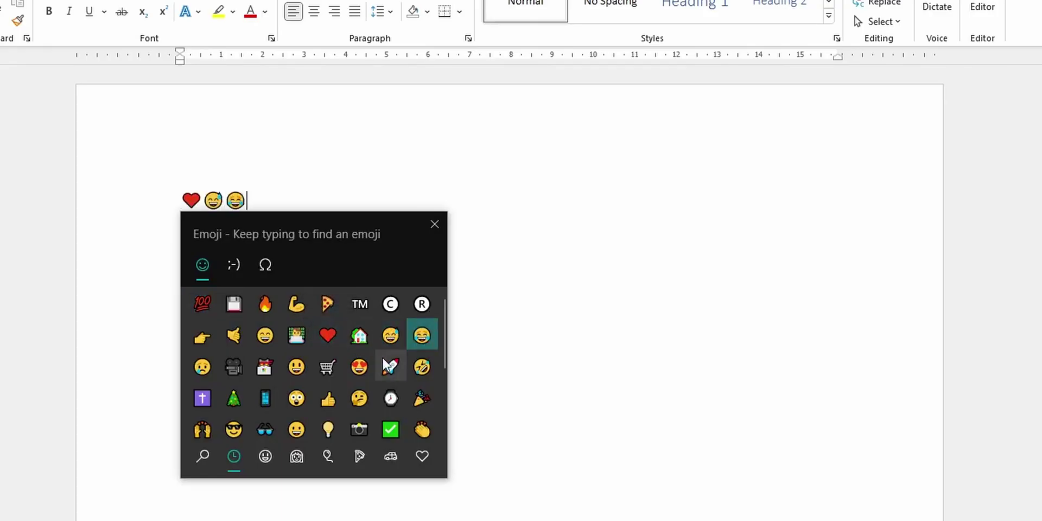
- Insert the red heart and person-at-computer emojis, then search the emoji panel for 'flex'
key("Left")
key("Left")
key("Left")
key("Return")
key("Left")
key("Return")
key("Left")
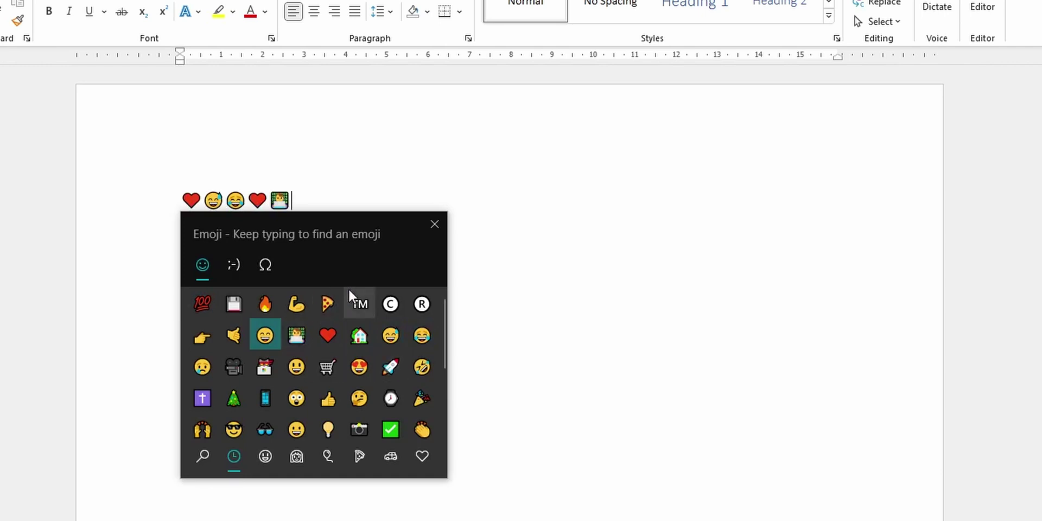
type("flex")
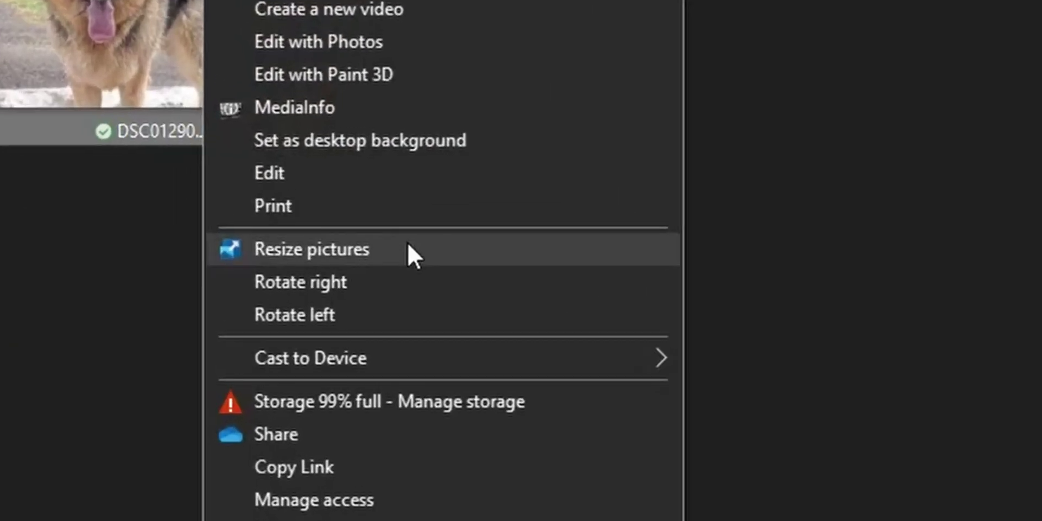
- Make a Small resized copy of DSC01290.JPG, then sample the mint colour a2fae4
left_click(408, 243)
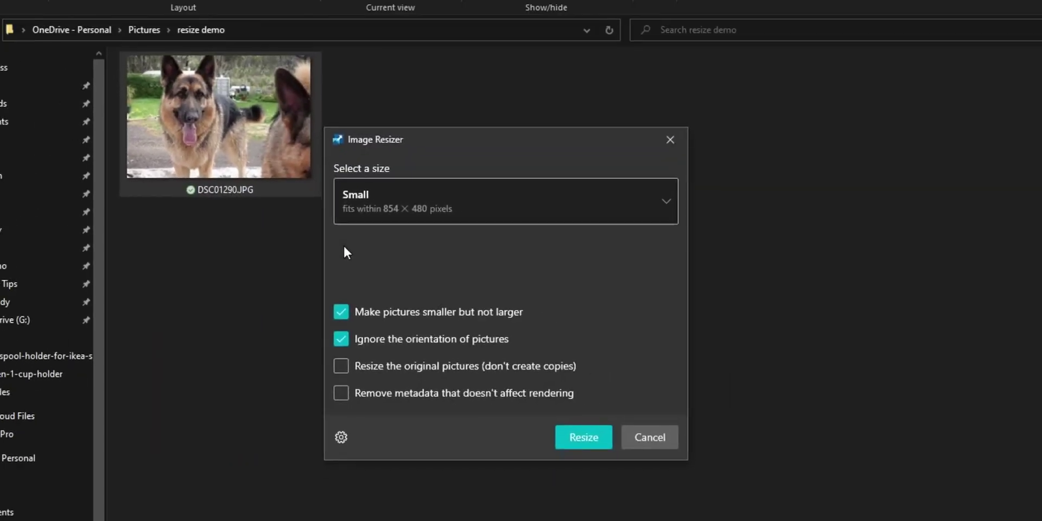
left_click(582, 435)
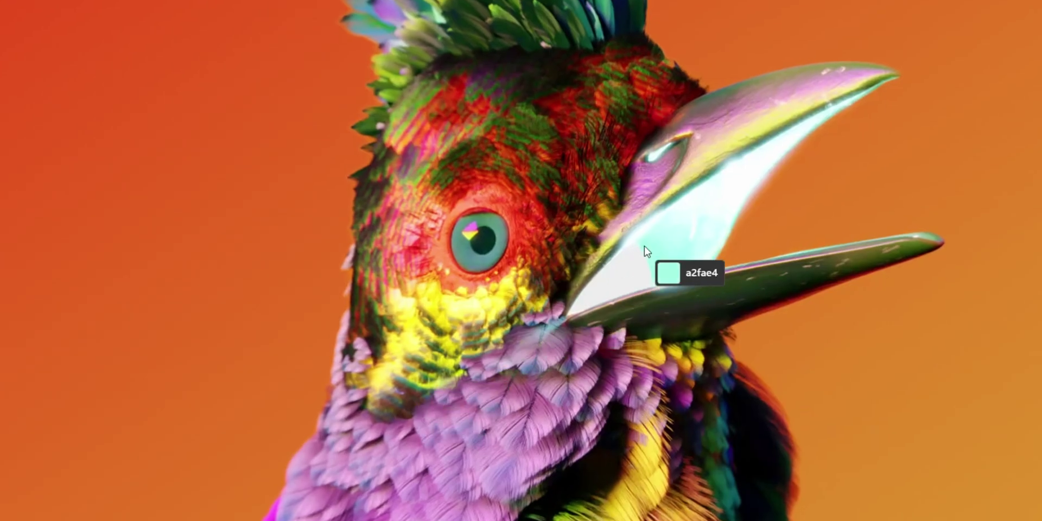
left_click(646, 251)
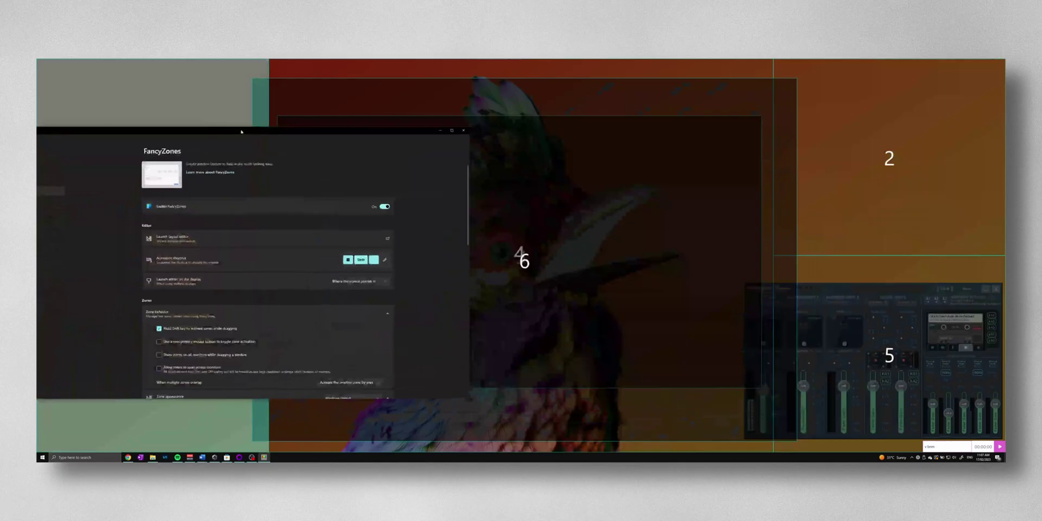
- Snap the settings window left then top-right, the video bottom-right, and the browser centre
left_click_drag(242, 132, 906, 131)
left_click_drag(869, 68, 511, 138)
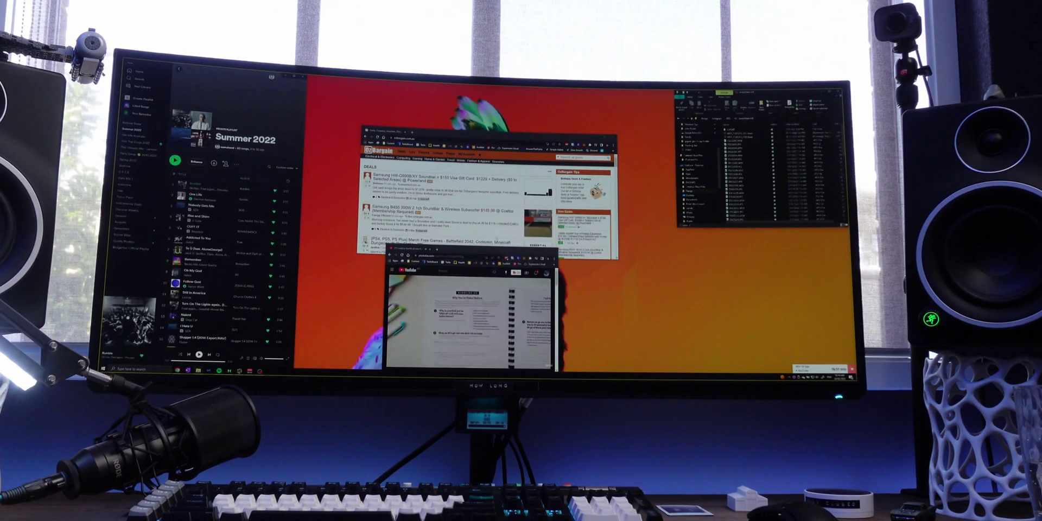
left_click_drag(467, 251, 749, 266)
left_click_drag(489, 132, 488, 92)
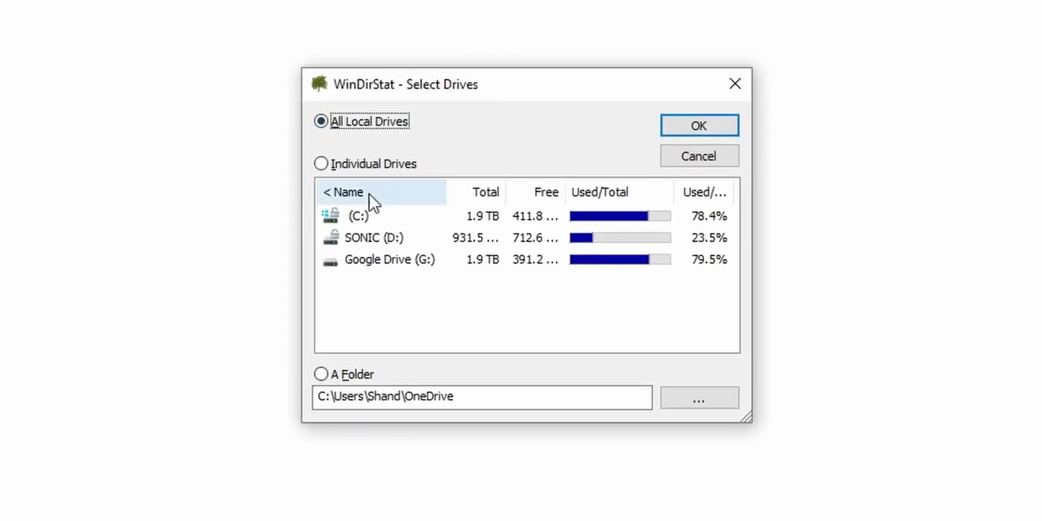
- Choose A Folder with the OneDrive path and start the scan
left_click(358, 374)
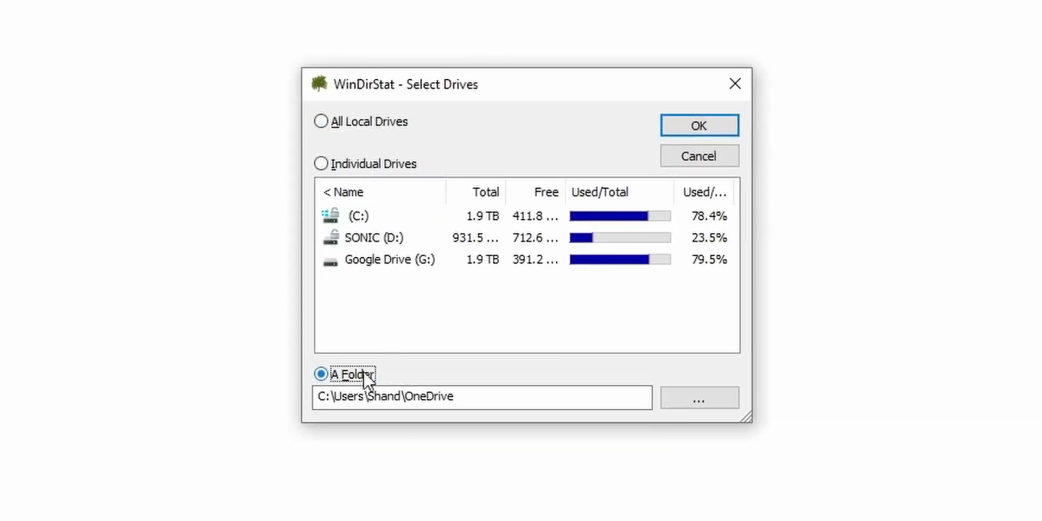
left_click(700, 125)
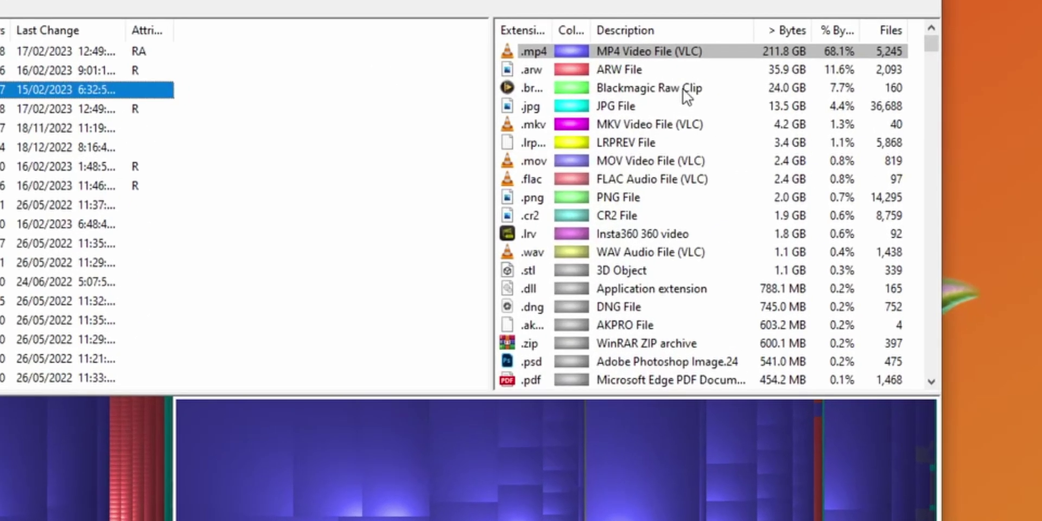
- Highlight .br and .mp4 files in the treemap, then select Pictures and a large tile
left_click(782, 80)
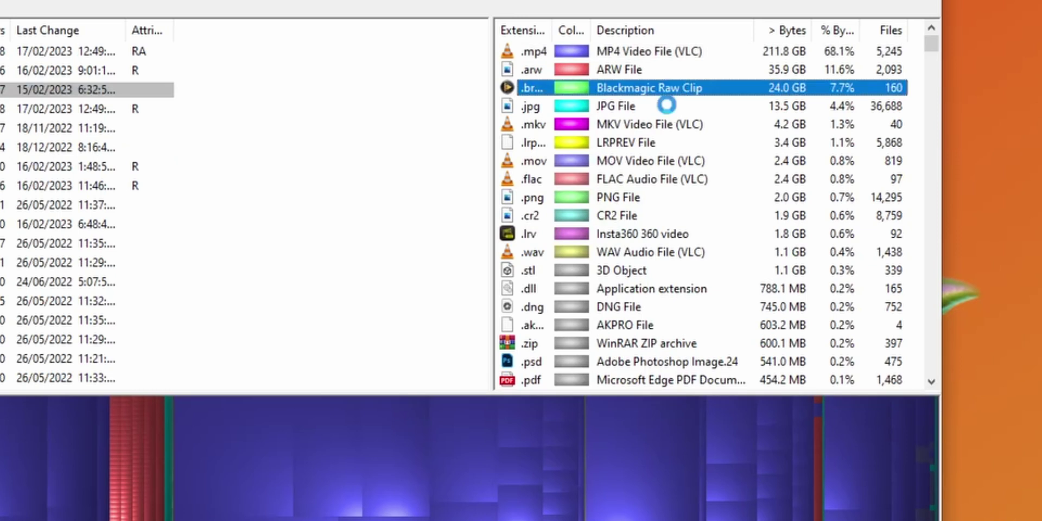
left_click(703, 52)
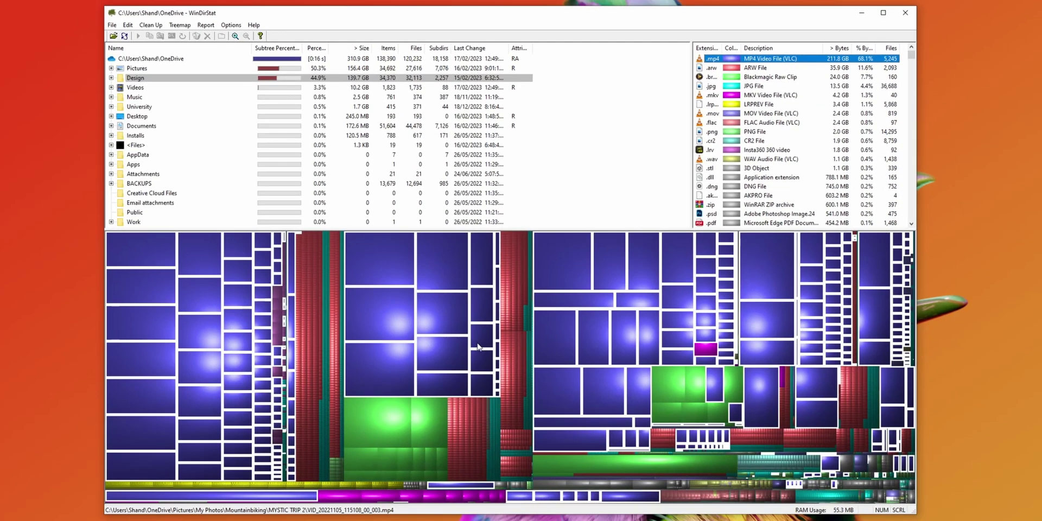
left_click(587, 139)
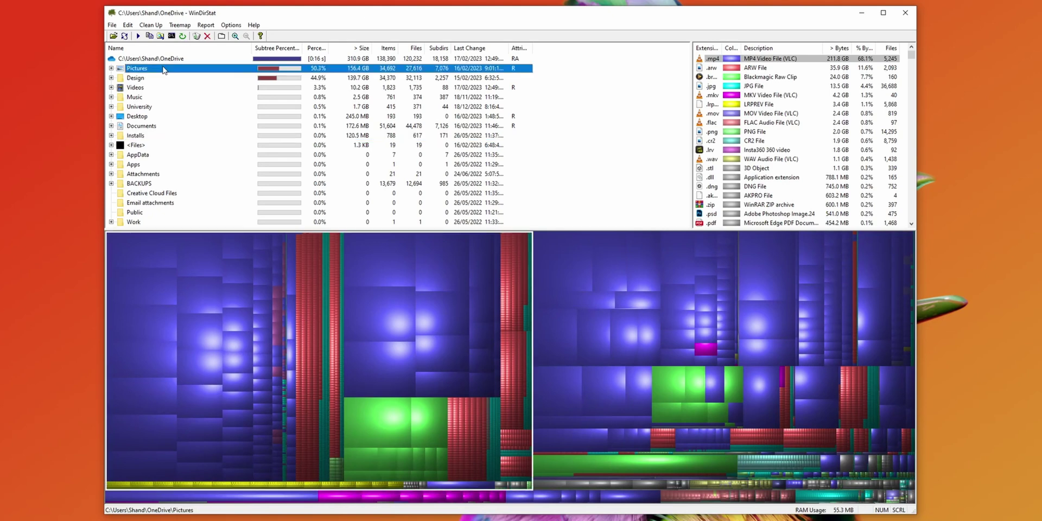
left_click(141, 323)
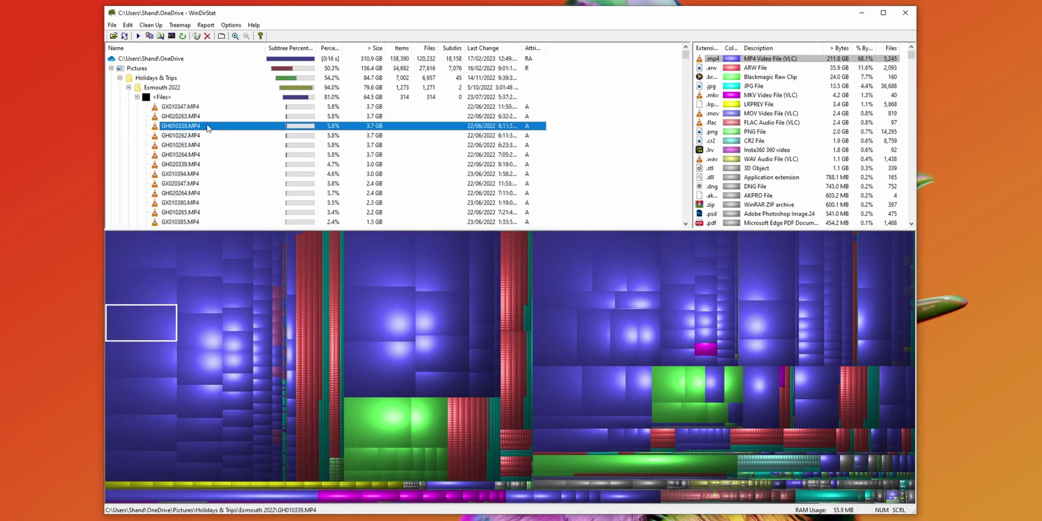
- Bring up the context menu for GH010339.MP4 in the Exmouth 2022 folder
right_click(190, 129)
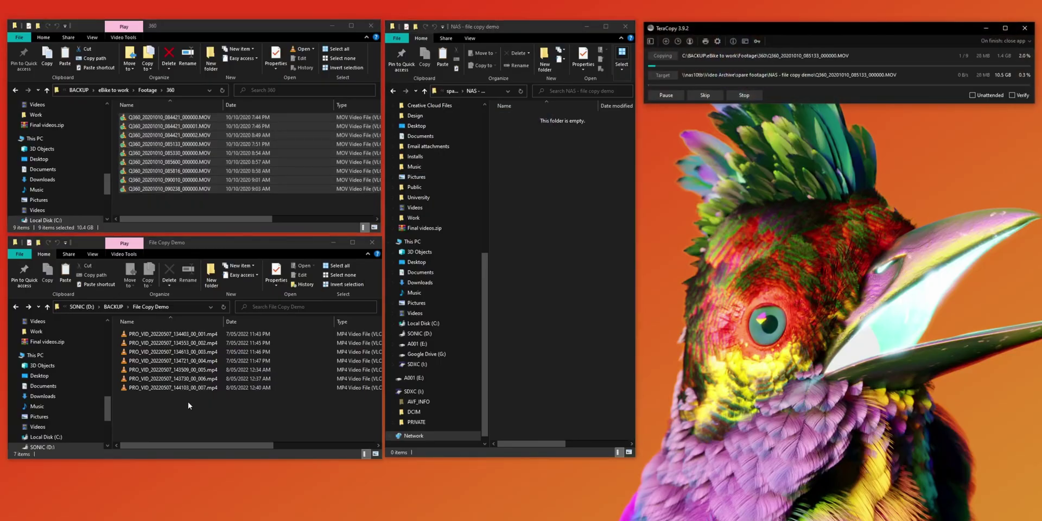
- Copy the seven MP4s to the NAS folder via TeraCopy with checksum verification enabled
left_click_drag(178, 409, 170, 353)
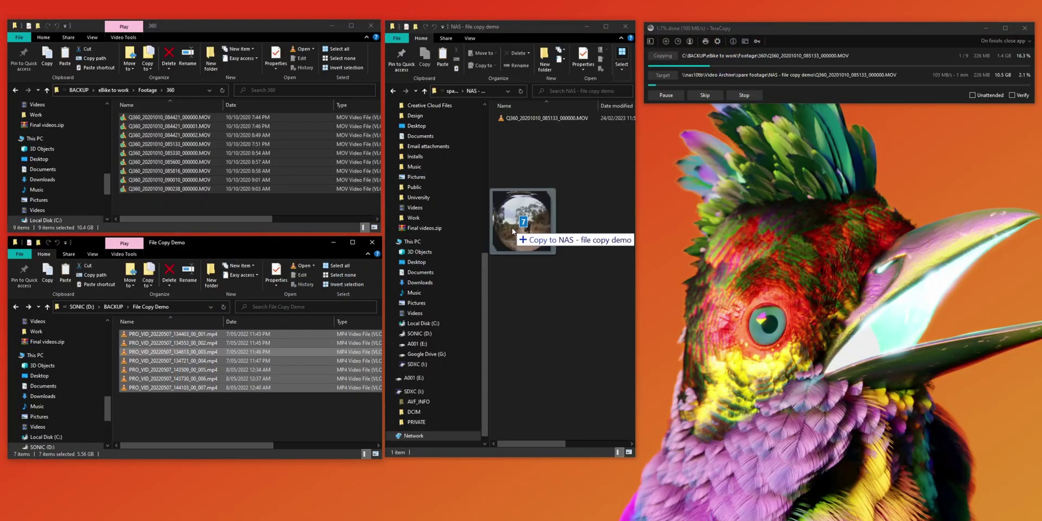
left_click_drag(513, 231, 514, 231)
left_click(650, 41)
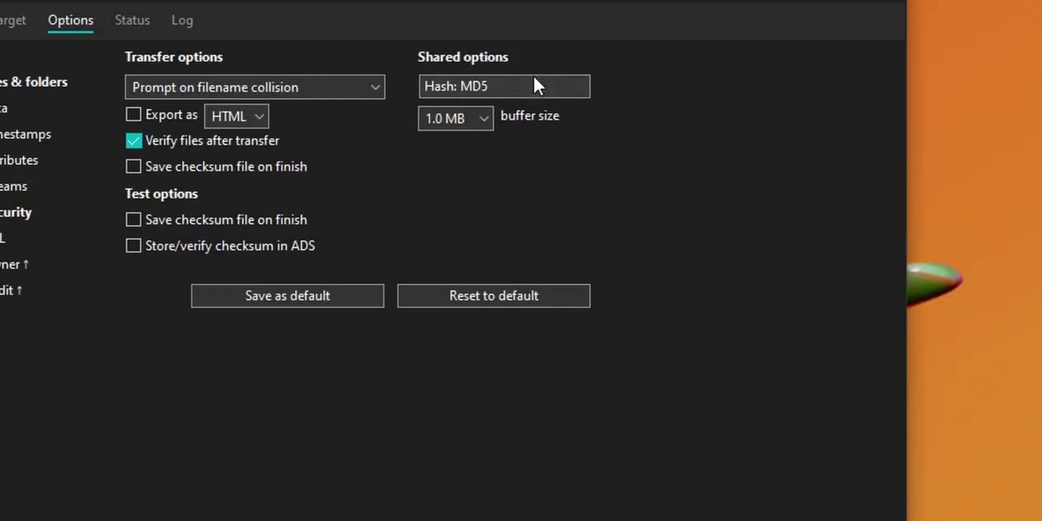
left_click(534, 78)
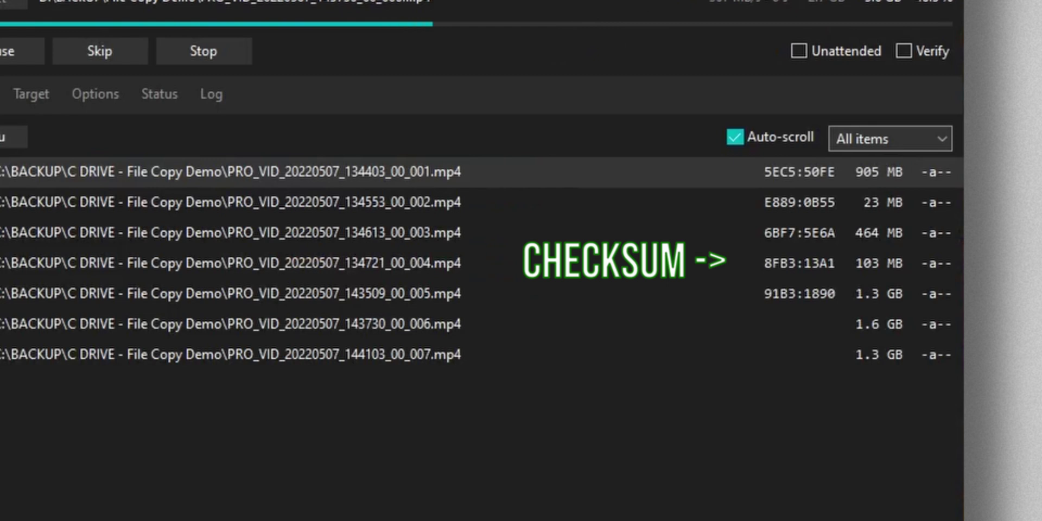
left_click(904, 51)
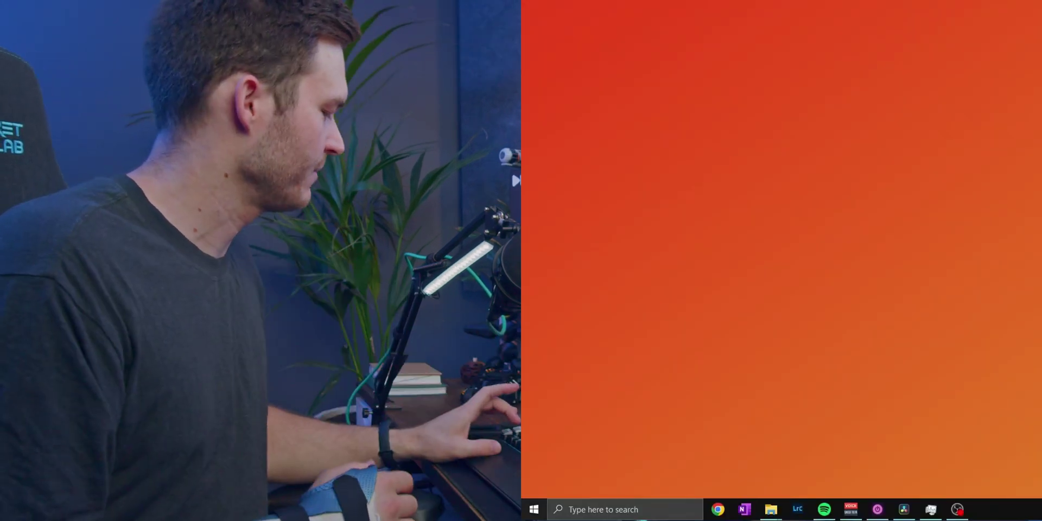
- Launch Command Prompt by searching for cmd from the Start menu
key("super")
type("cmd")
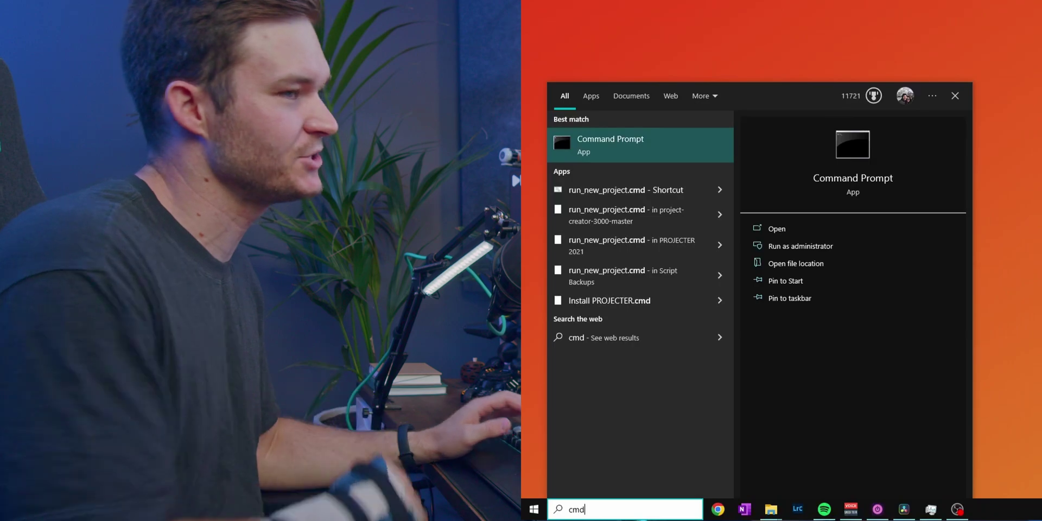
key("Return")
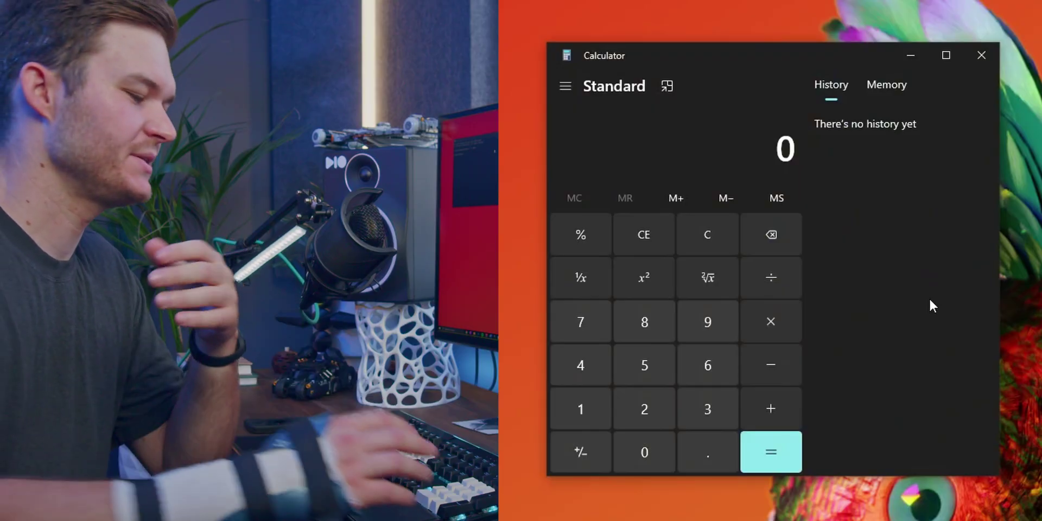
- Enter 60*60 in Calculator to get 3,600
type("60*60")
key("Return")
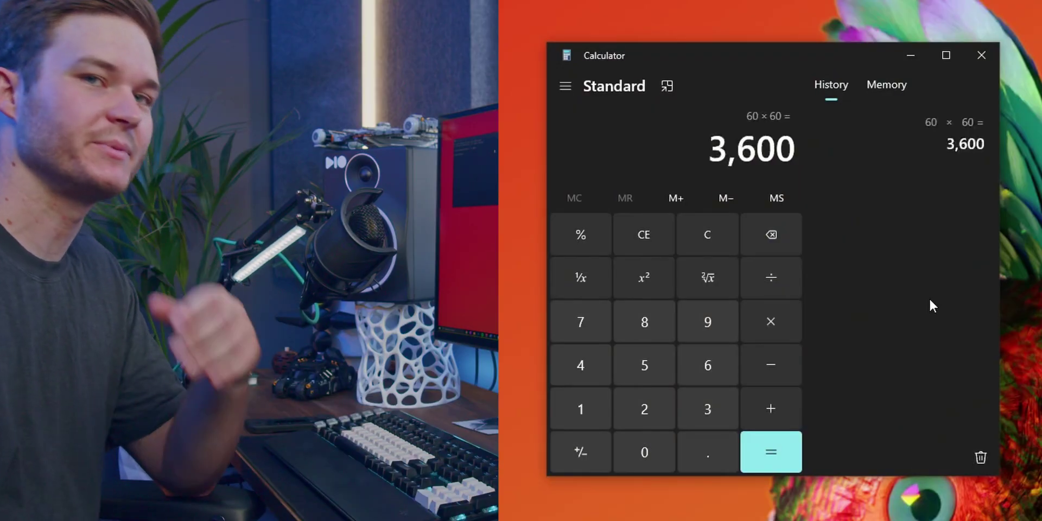